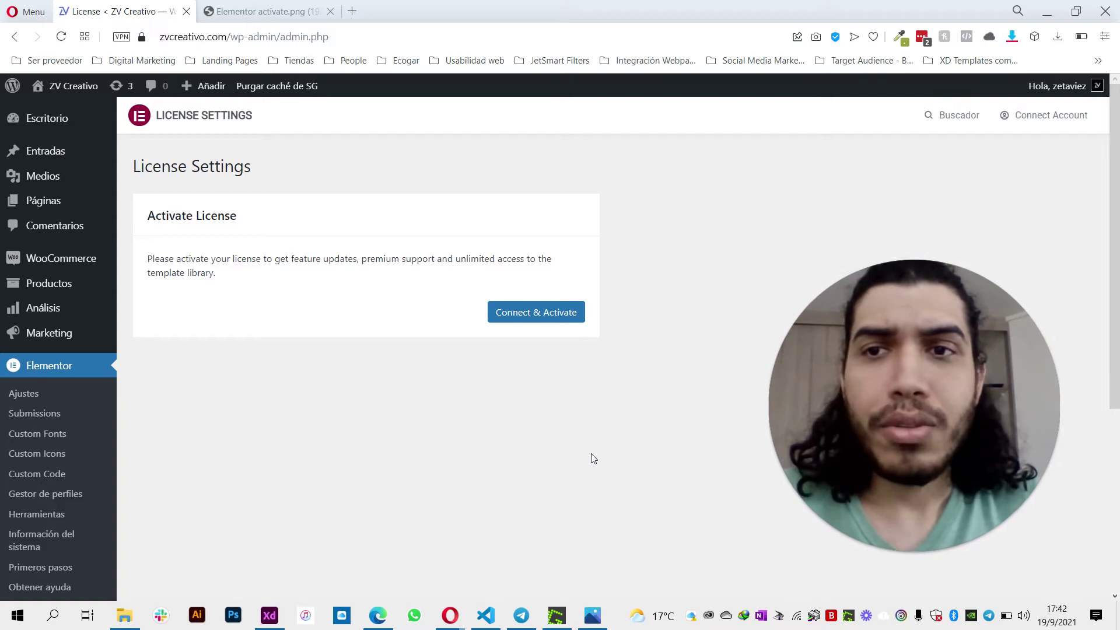
Step: View the Elementor Pro - Expert subscription screenshot with its licence key, then switch to the notes
left_click(255, 13)
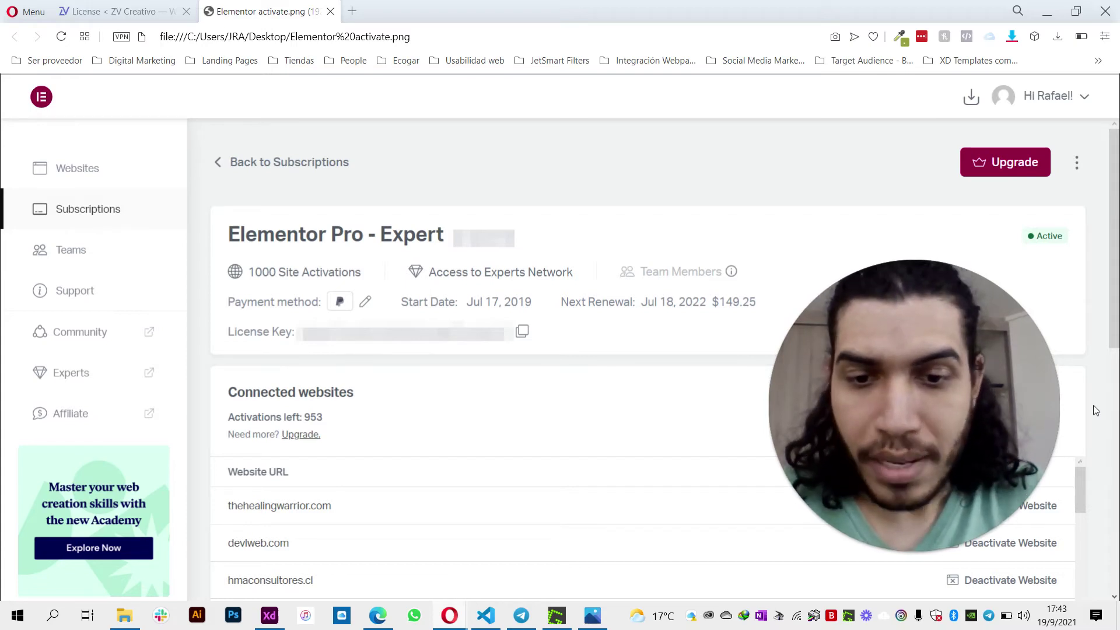
key("alt+Tab")
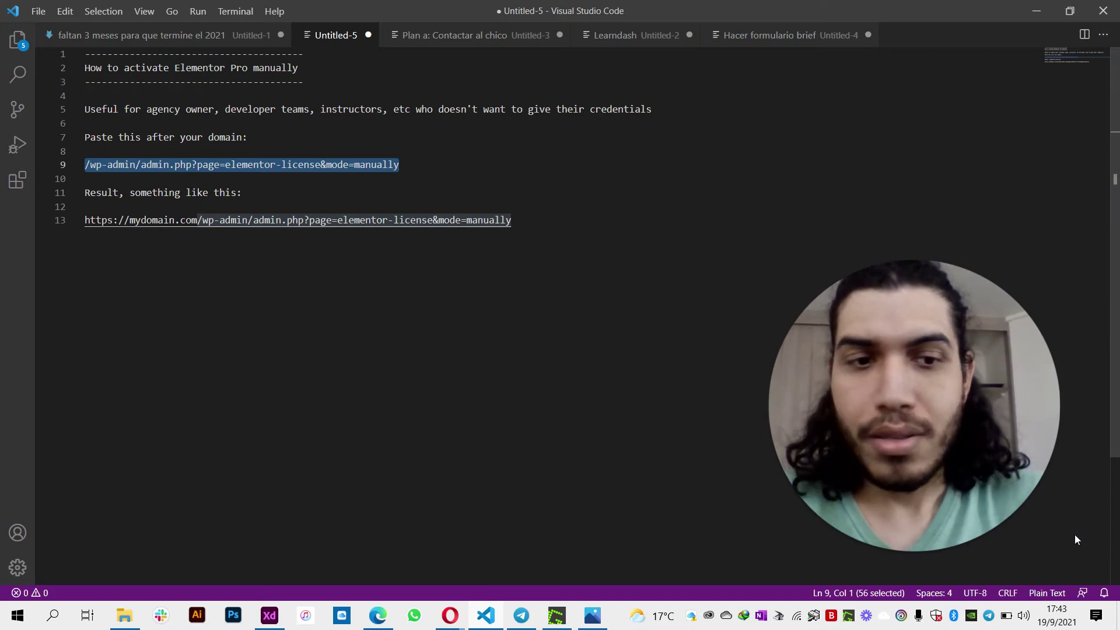
Step: Select the full /wp-admin/admin.php?page=elementor-license&mode=manually path on line 9 and copy it
left_click(887, 551)
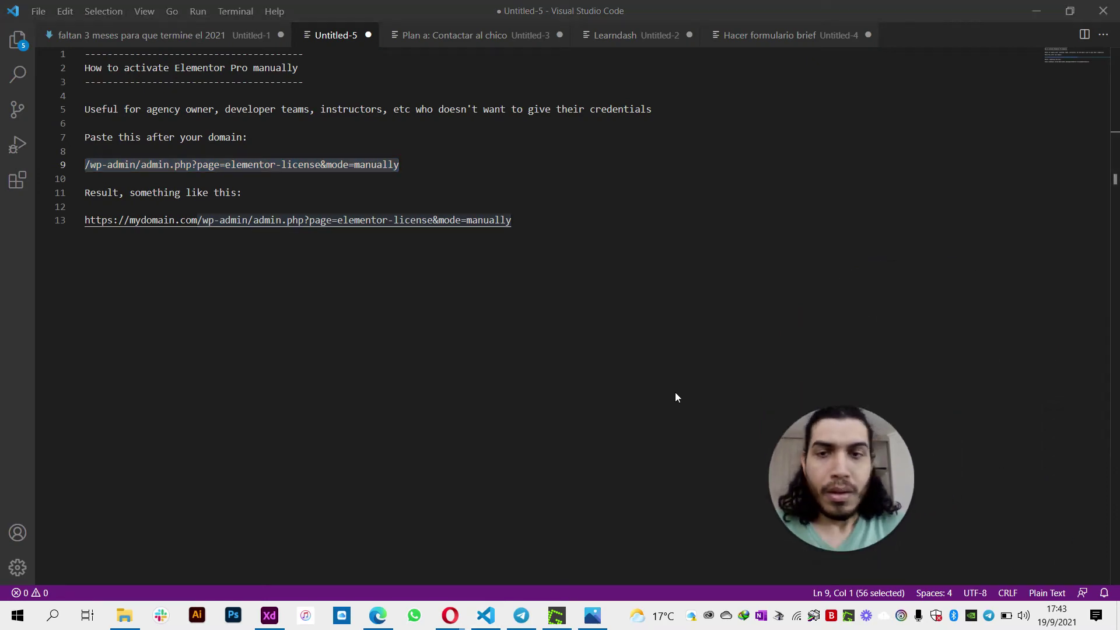
left_click_drag(831, 454, 986, 449)
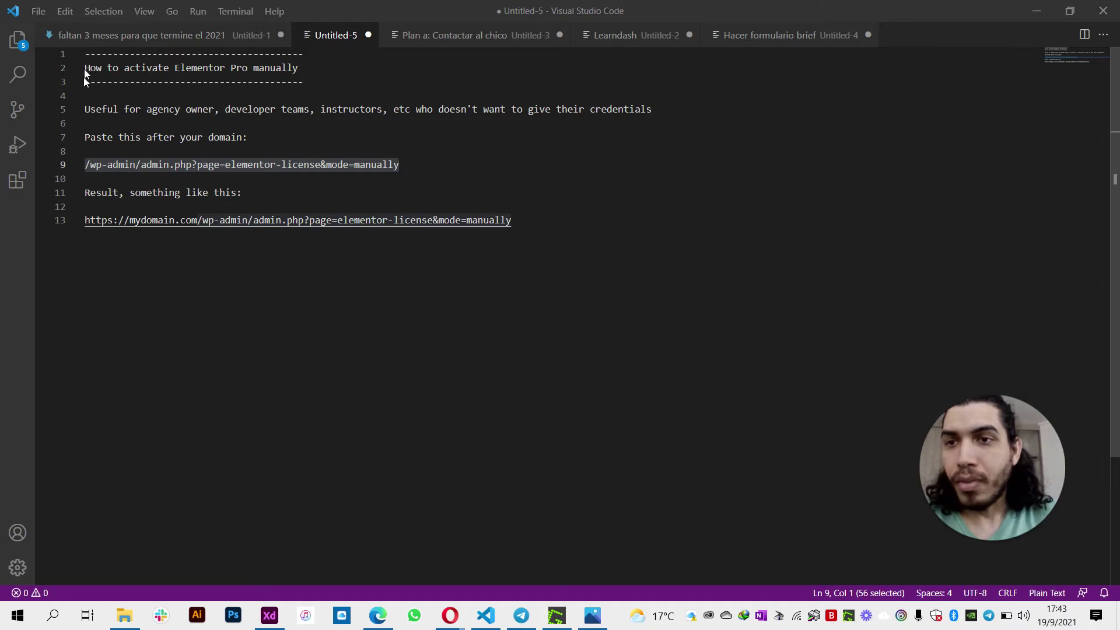
left_click_drag(85, 164, 400, 164)
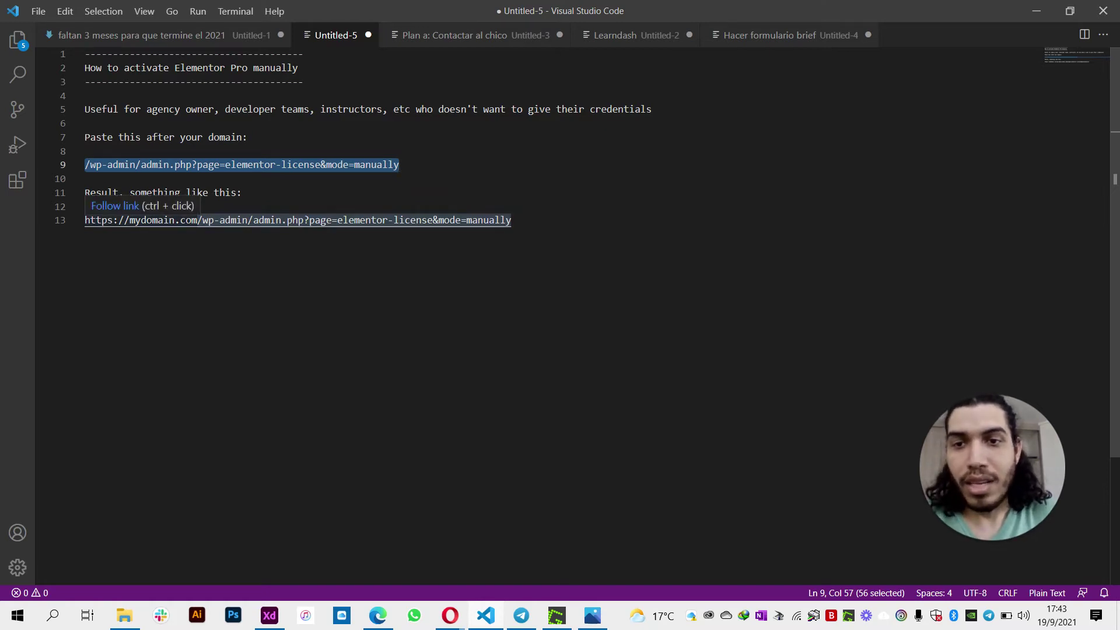
key("End")
key("ctrl+shift+Left")
key("ctrl+shift+Left")
key("ctrl+shift+Left")
key("ctrl+shift+Left")
key("ctrl+shift+Left")
key("ctrl+shift+Left")
key("ctrl+shift+Left")
key("ctrl+shift+Left")
key("ctrl+shift+Left")
left_click(80, 164, "shift")
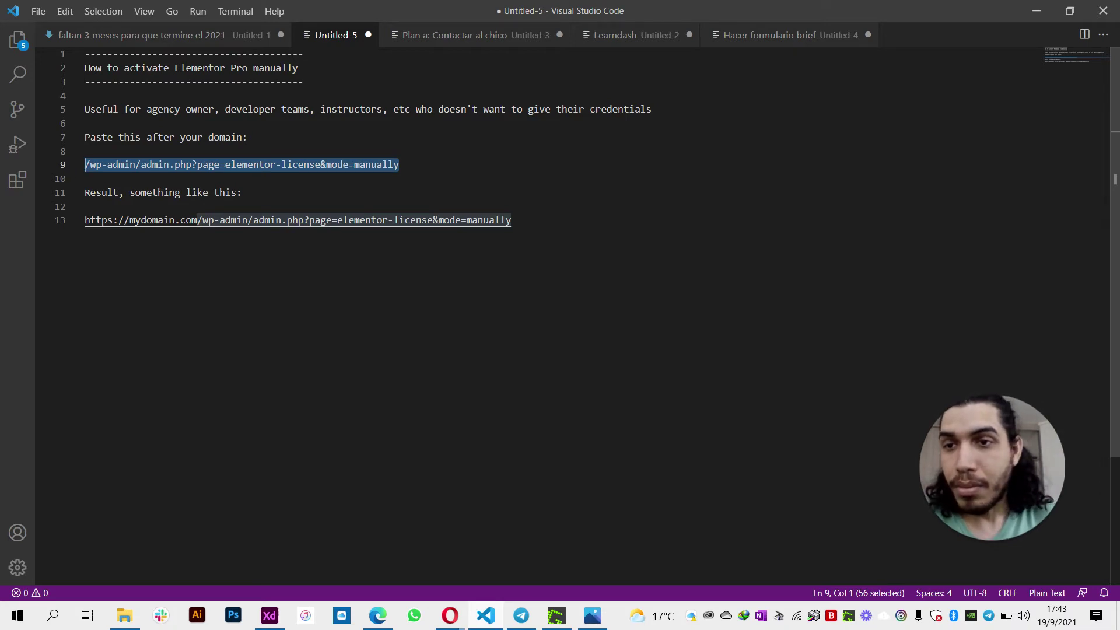
right_click(143, 169)
left_click(161, 228)
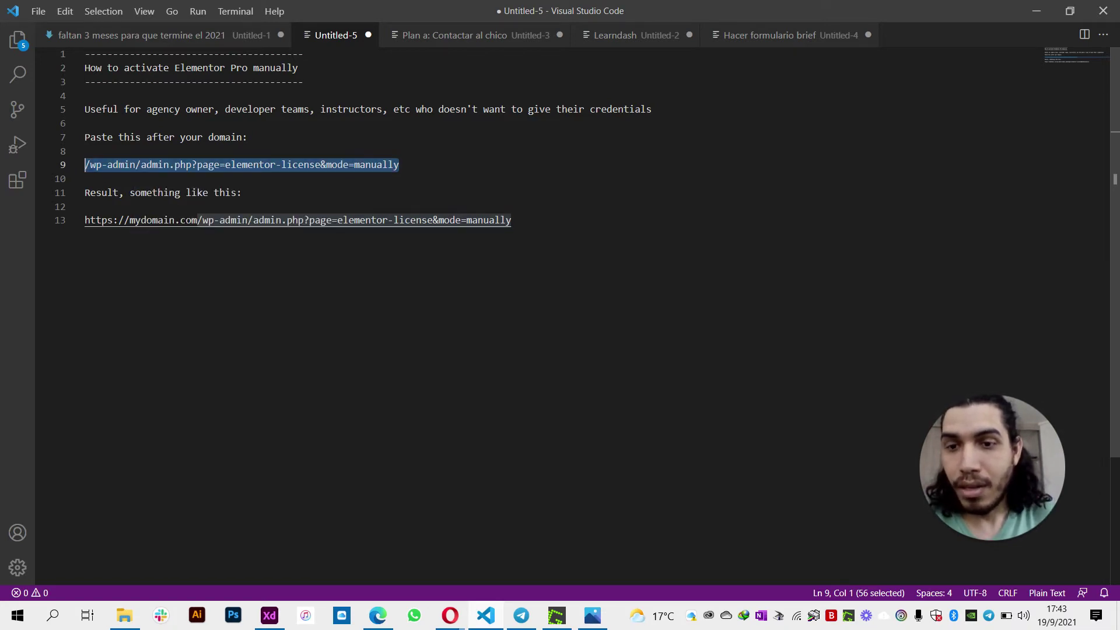
mouse_move(449, 615)
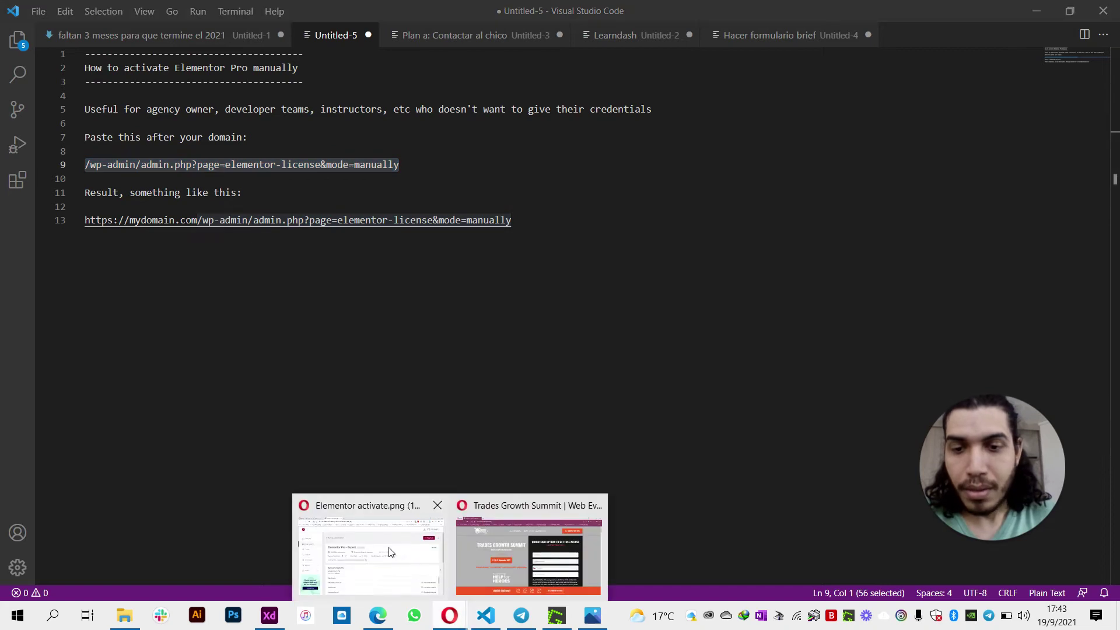
left_click(390, 551)
Step: Go back to the site's Elementor > License settings page in Opera
left_click(117, 11)
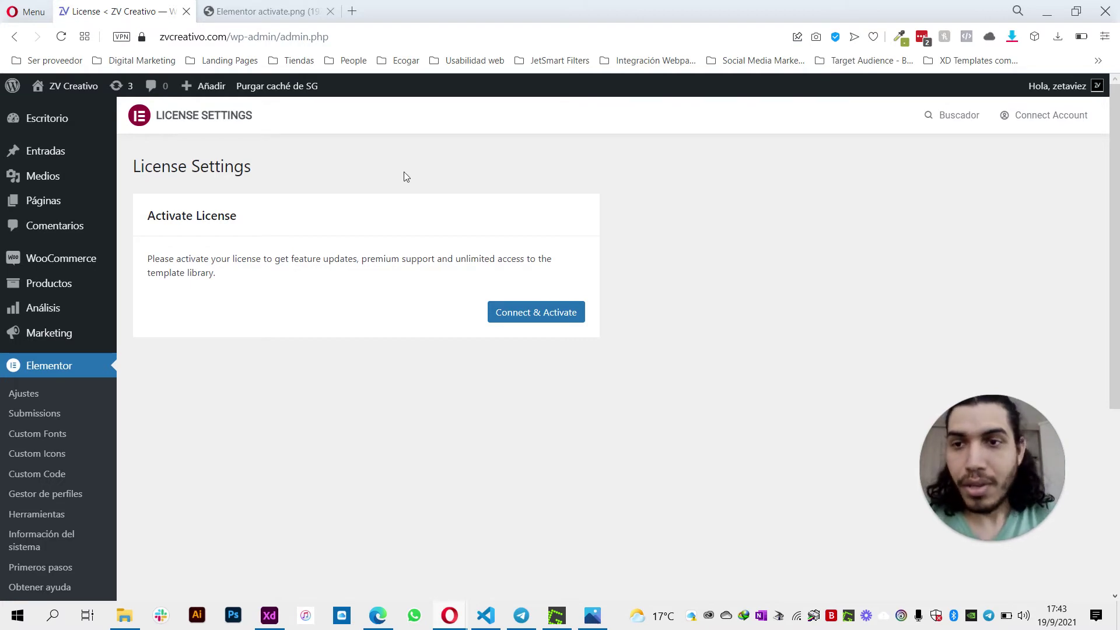
scroll(268, 188, "down", 2)
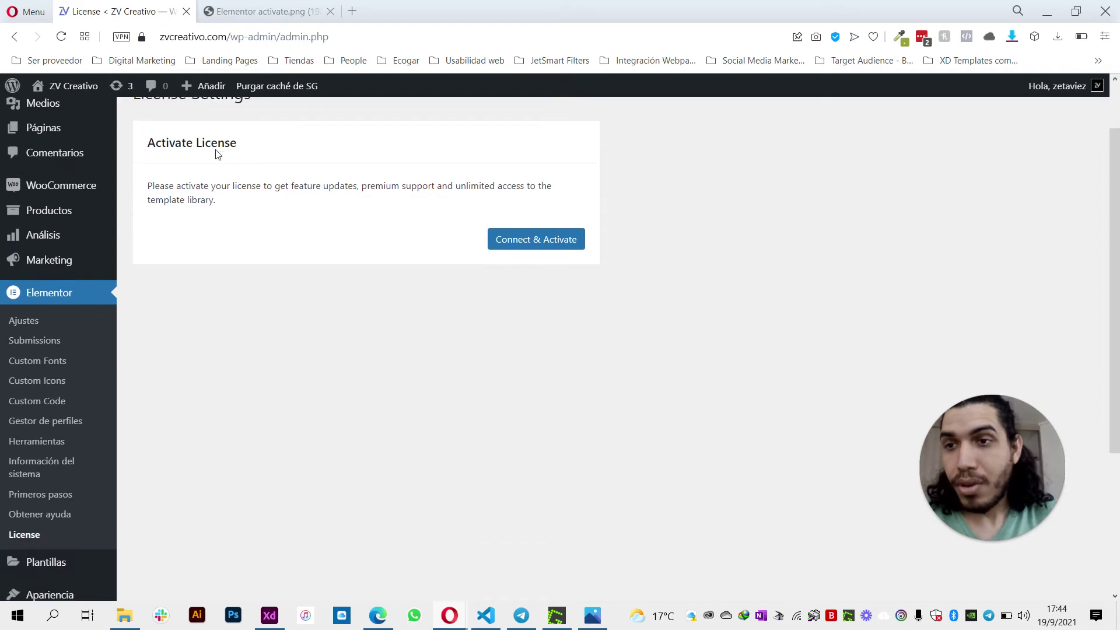
scroll(288, 156, "up", 1)
scroll(96, 135, "down", 3)
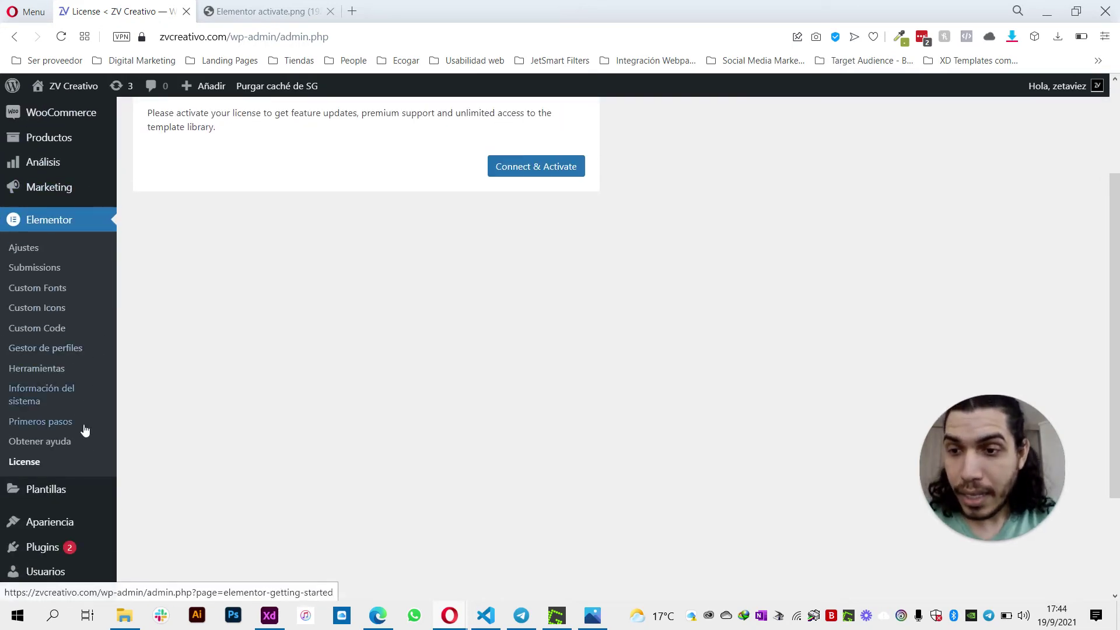
left_click(29, 462)
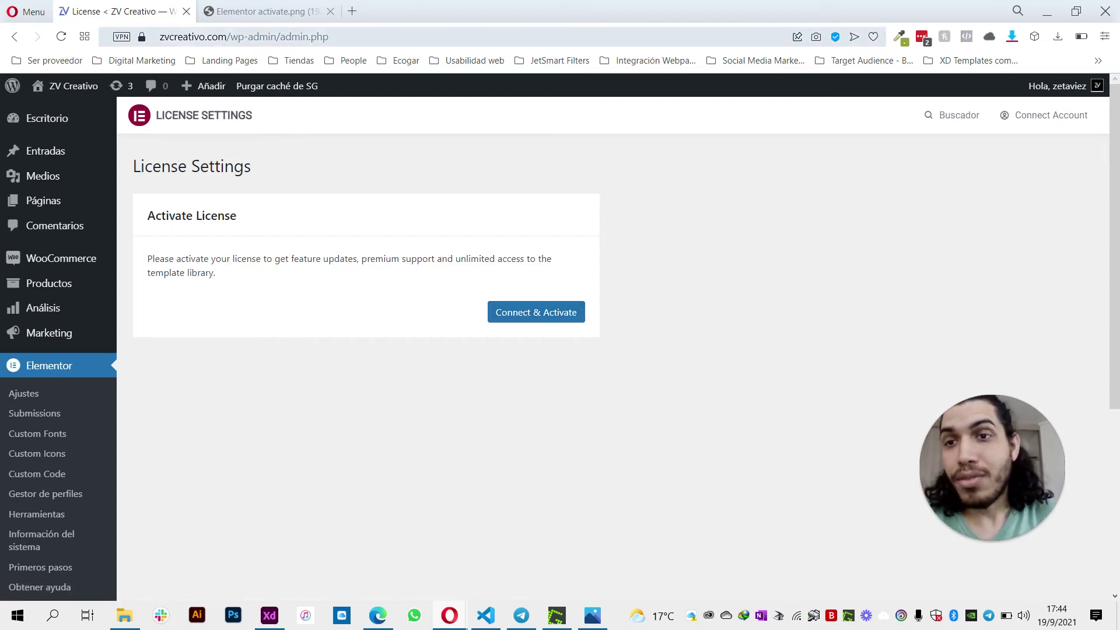
left_click(229, 36)
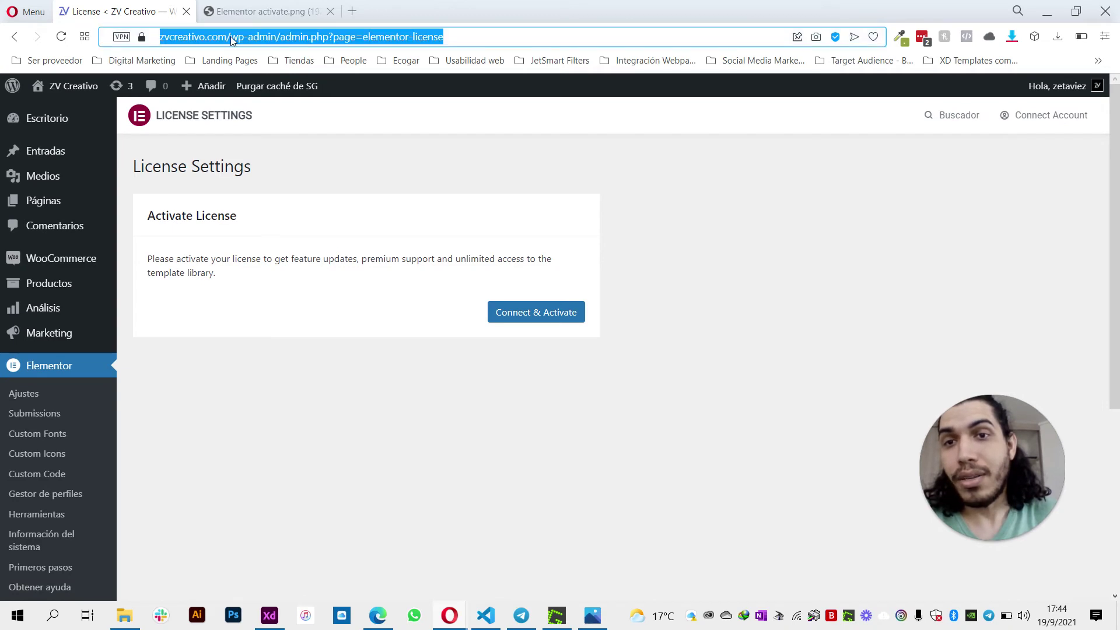
Step: Replace the address path after zvcreativo.com with the copied manual-mode path and load it
left_click_drag(160, 36, 351, 44)
left_click(376, 37)
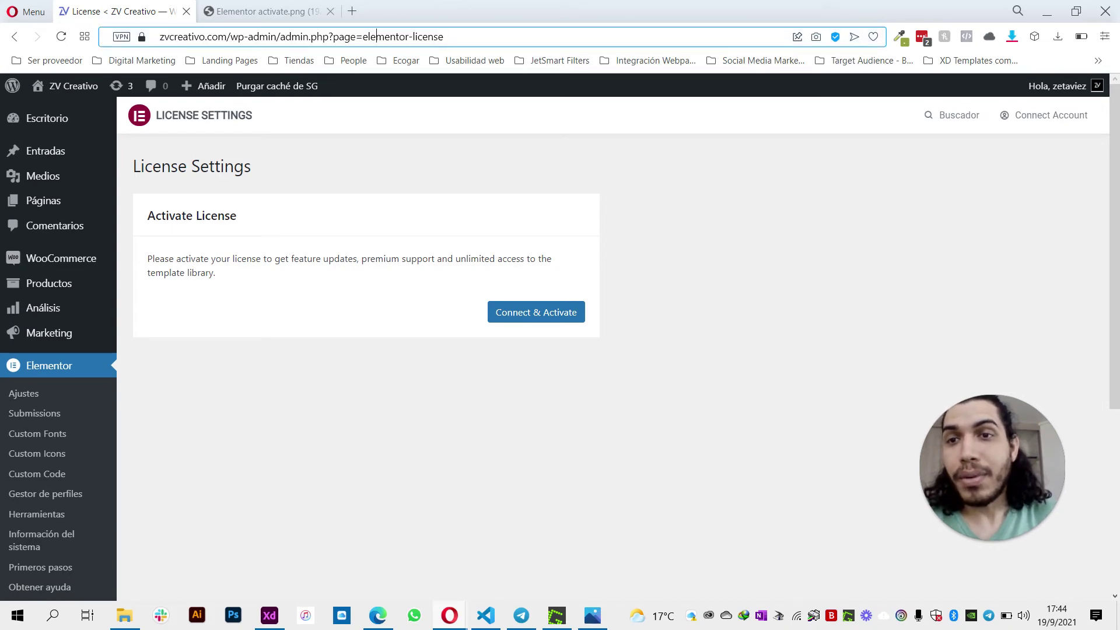
left_click_drag(226, 36, 444, 36)
key("BackSpace")
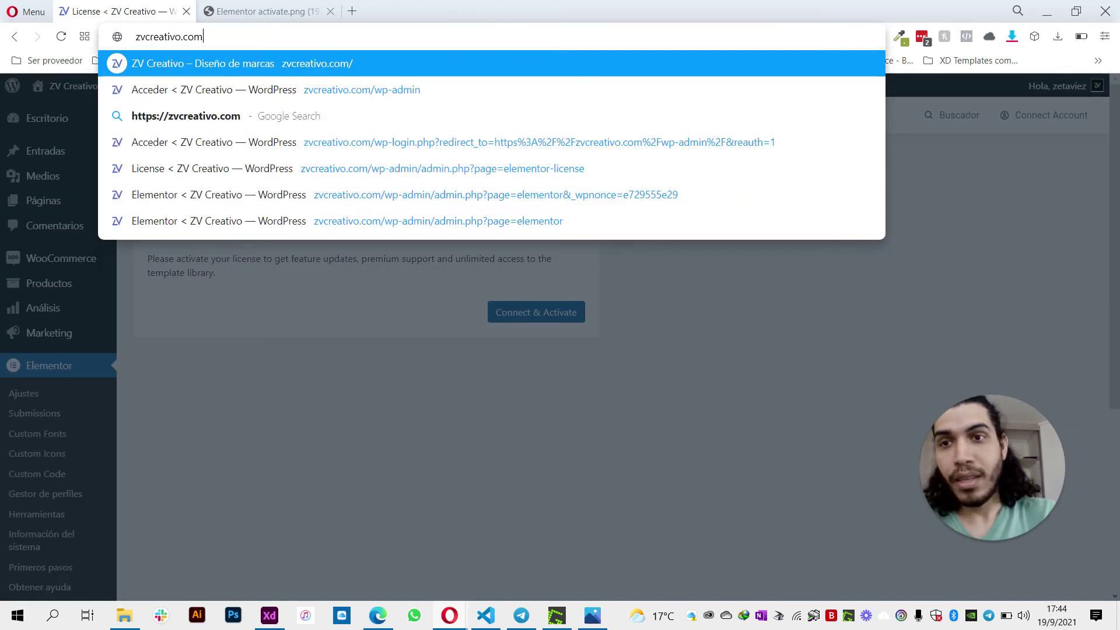
key("ctrl+v")
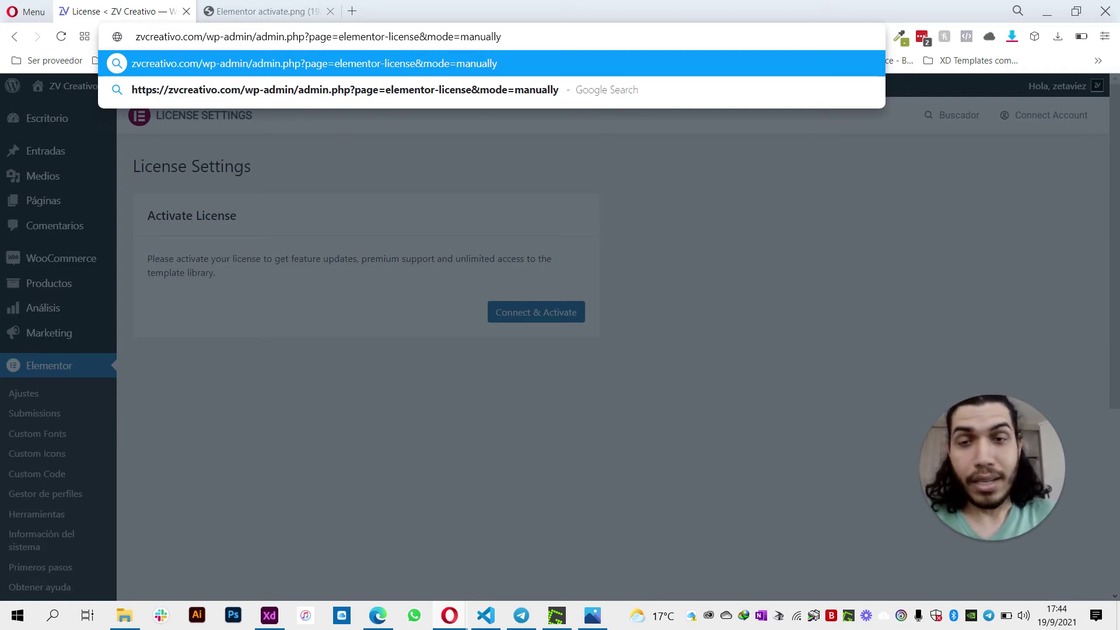
key("Return")
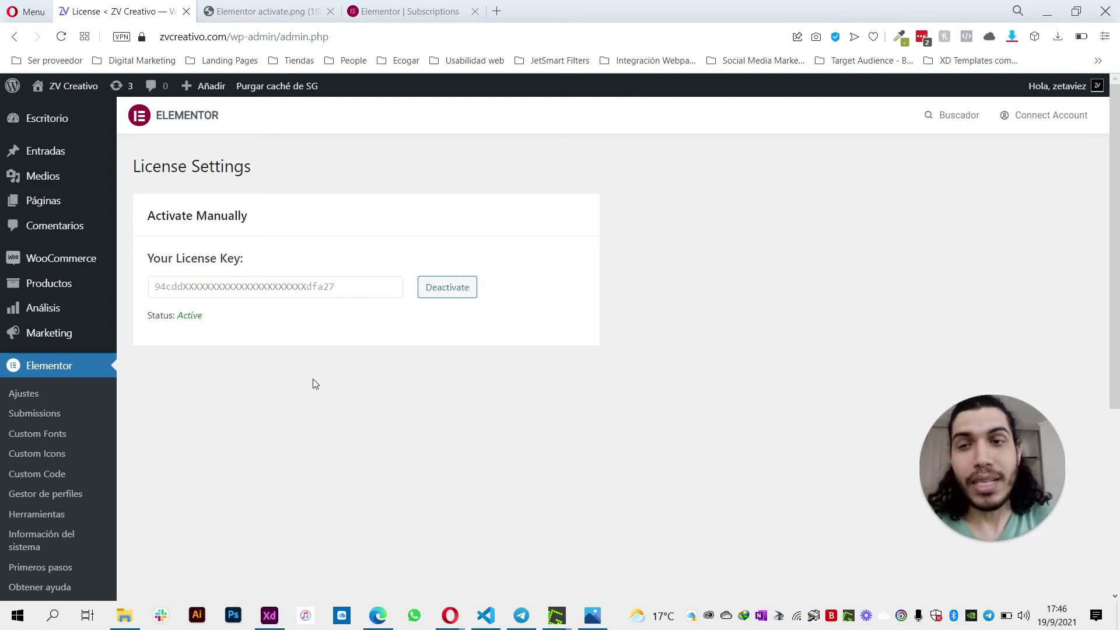
Step: Open Plugins > Plugins instalados to check Elementor and Elementor Pro, then revisit the subscription screenshot
scroll(315, 383, "down", 5)
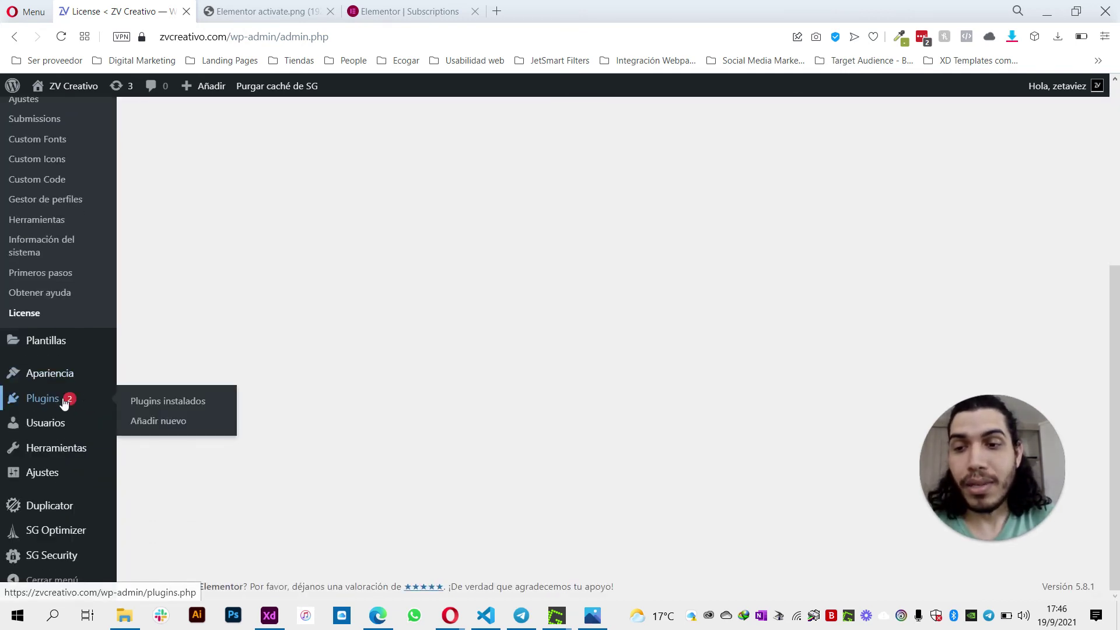
mouse_move(67, 398)
left_click(165, 403)
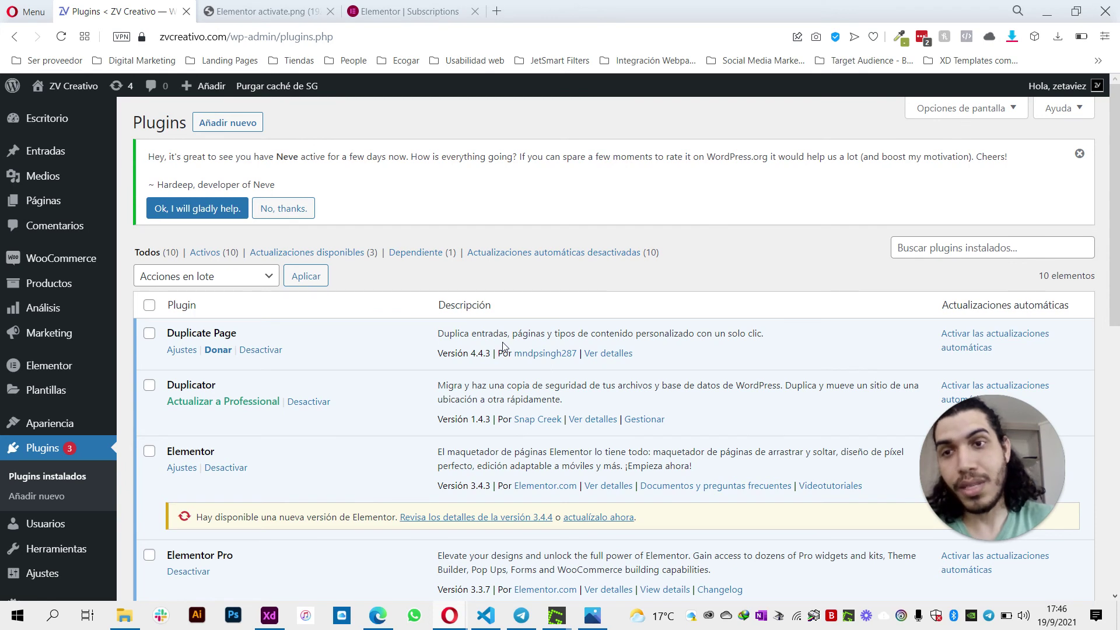
left_click(265, 11)
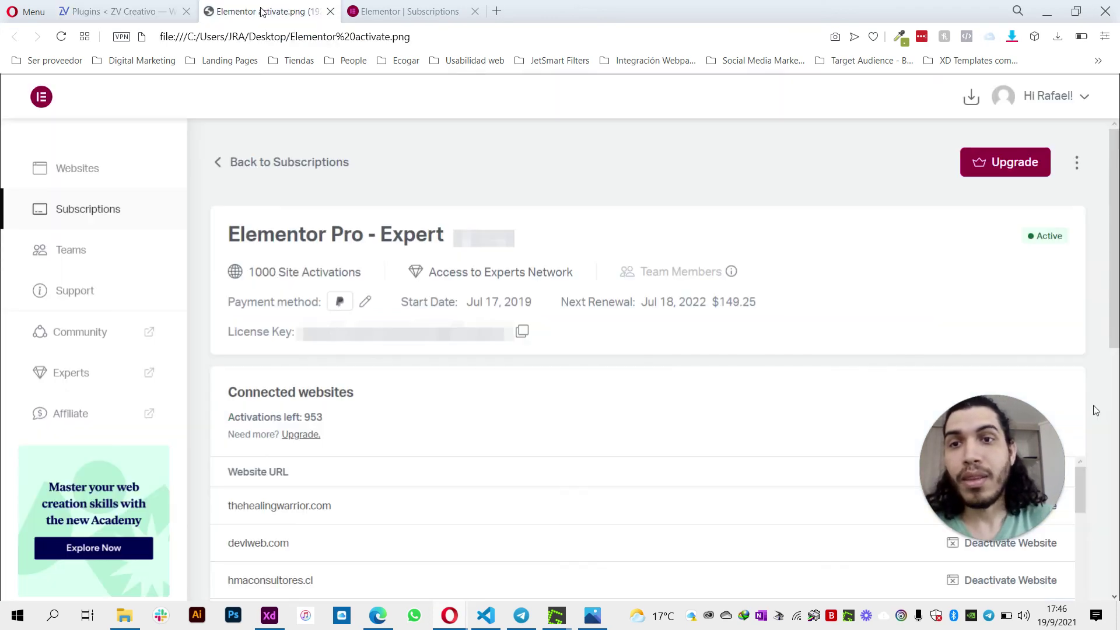
left_click_drag(970, 445, 965, 488)
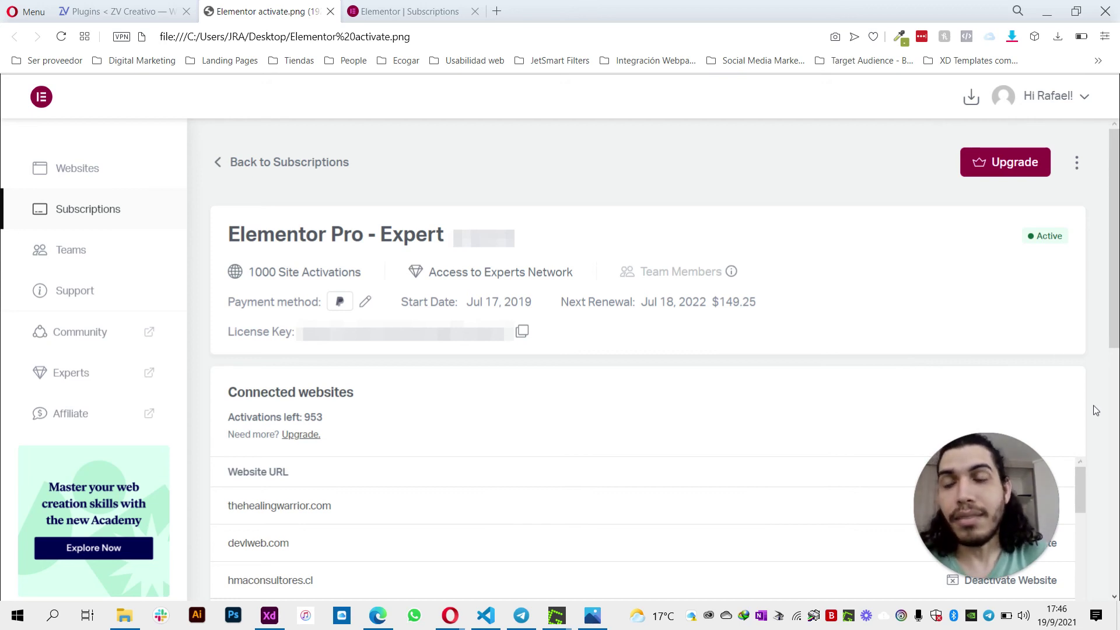
left_click(114, 13)
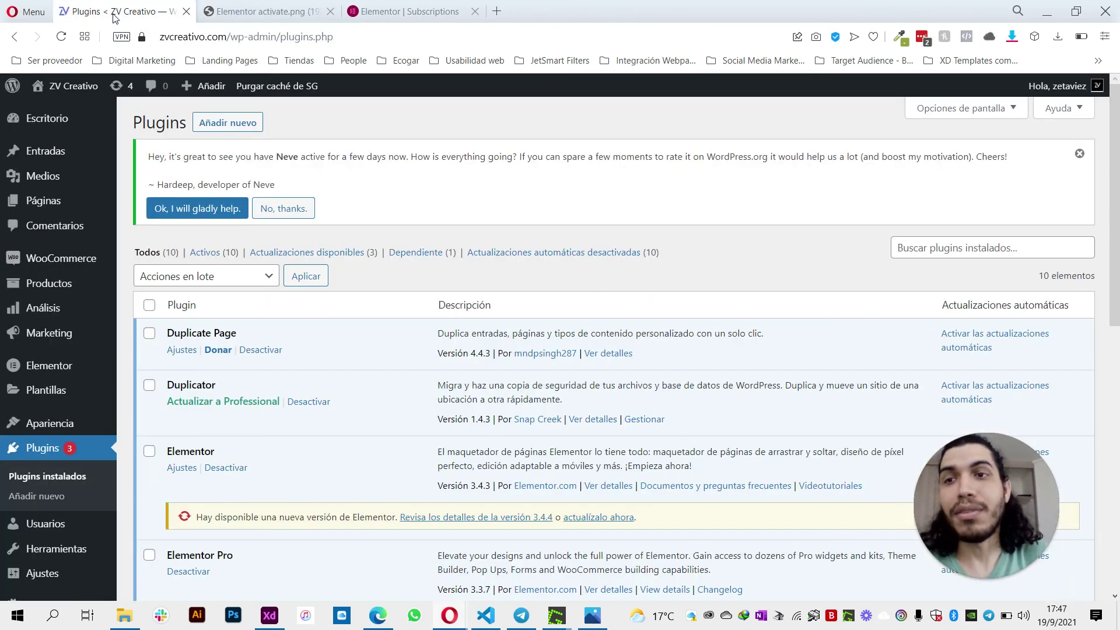